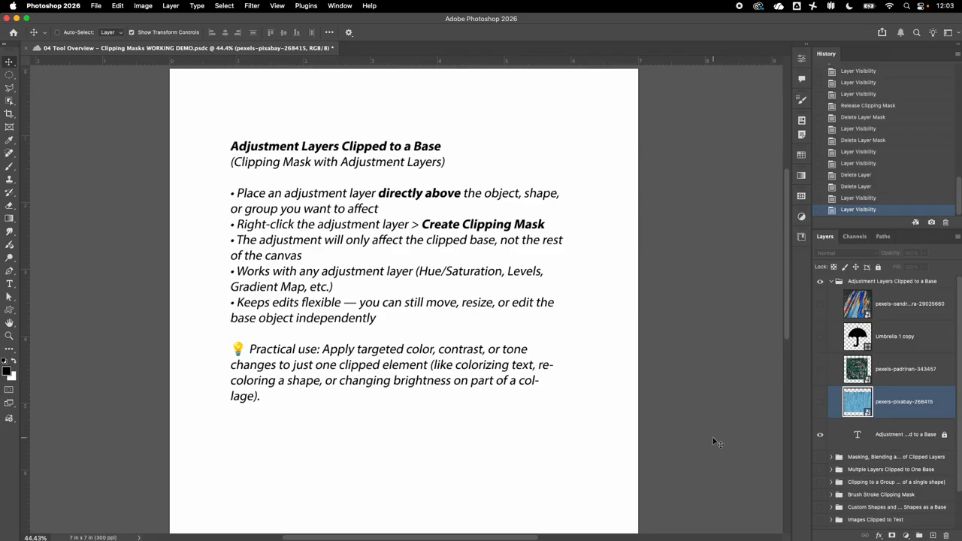
Turn on the pexels-pixabay-268415 blue rain texture layer so it fills the canvas.
{"action": "left_click", "coordinate": [820, 402]}
Hide the instruction text layer and bring up the adjustment layer types list.
{"action": "left_click", "coordinate": [821, 434]}
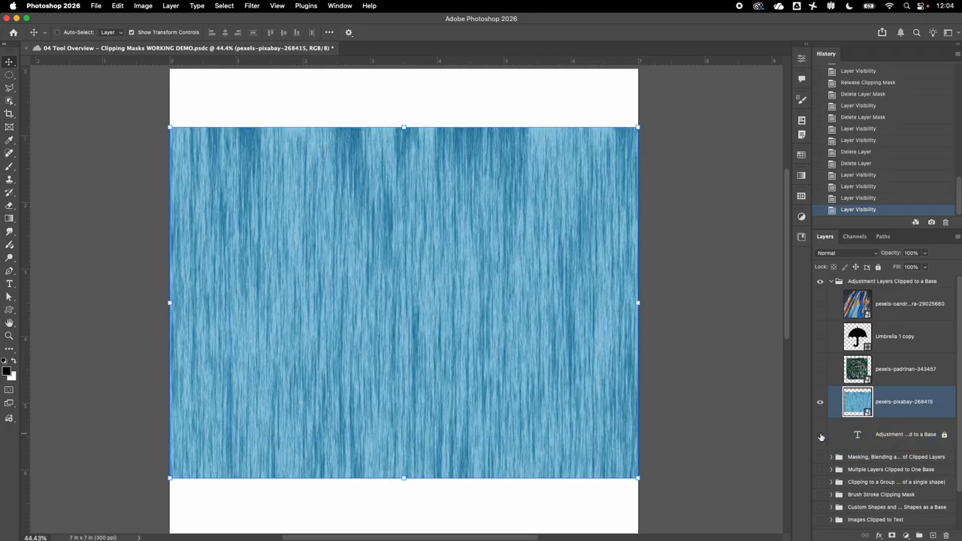
{"action": "left_click", "coordinate": [907, 536]}
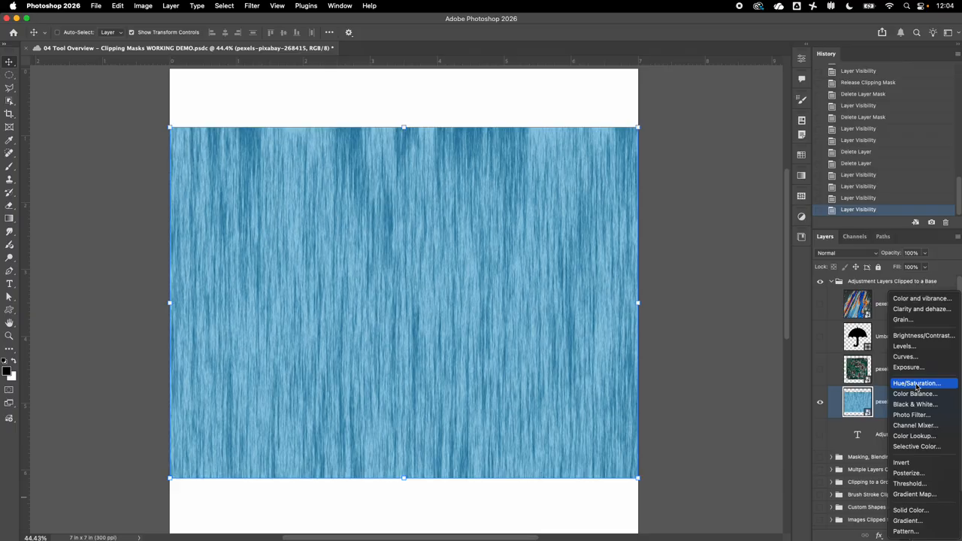
Add a Hue/Saturation layer at Hue +128, Saturation +42, turning the rain texture hot pink.
{"action": "left_click", "coordinate": [914, 386]}
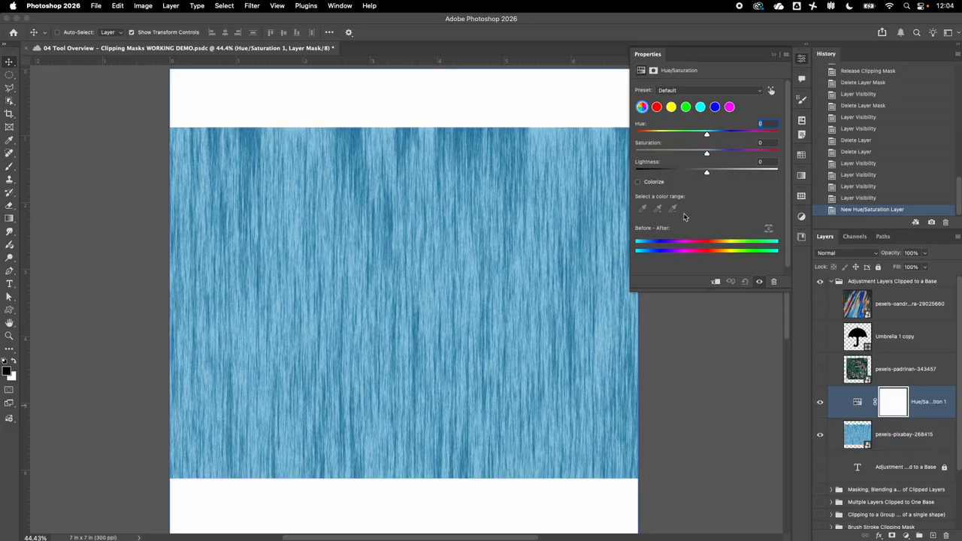
{"action": "left_click_drag", "start_coordinate": [708, 137], "coordinate": [757, 136]}
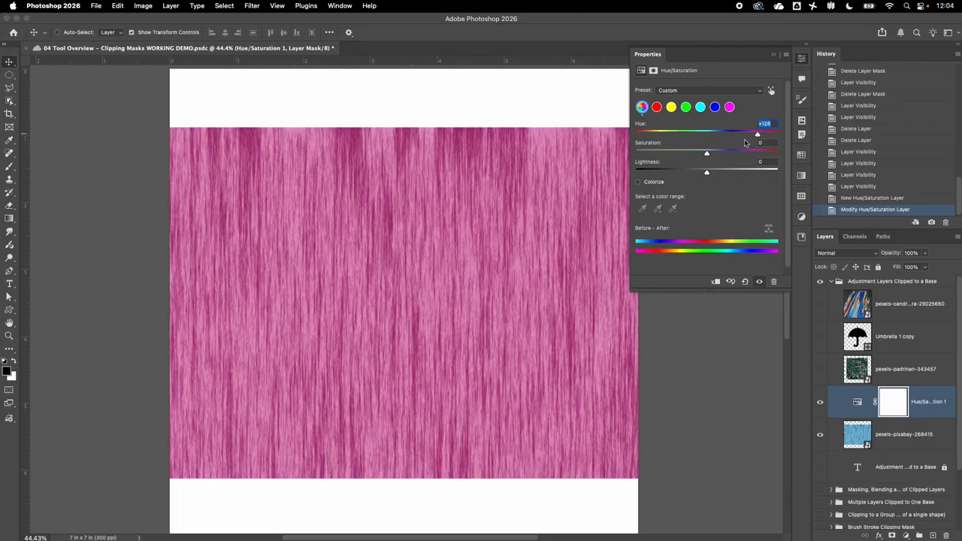
{"action": "left_click_drag", "start_coordinate": [703, 155], "coordinate": [737, 154]}
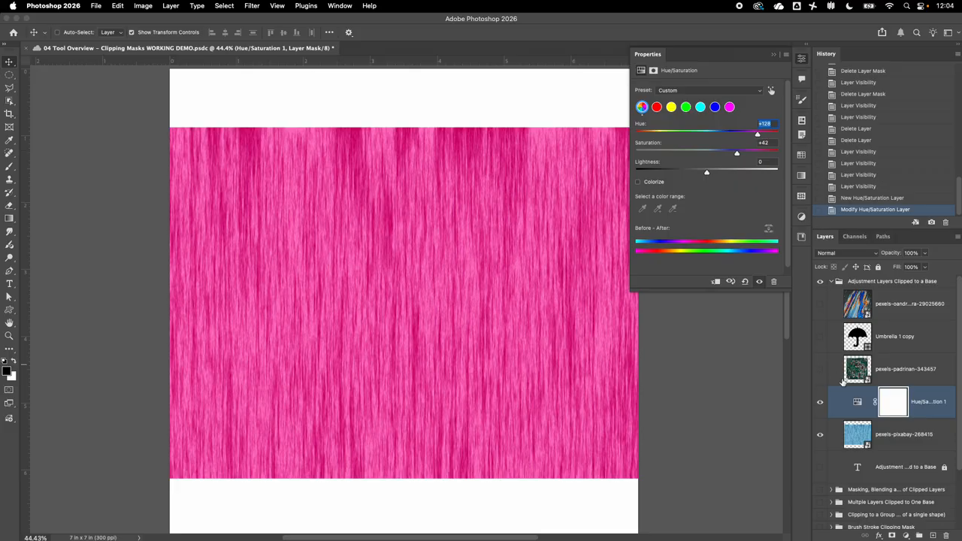
{"action": "left_click", "coordinate": [858, 409]}
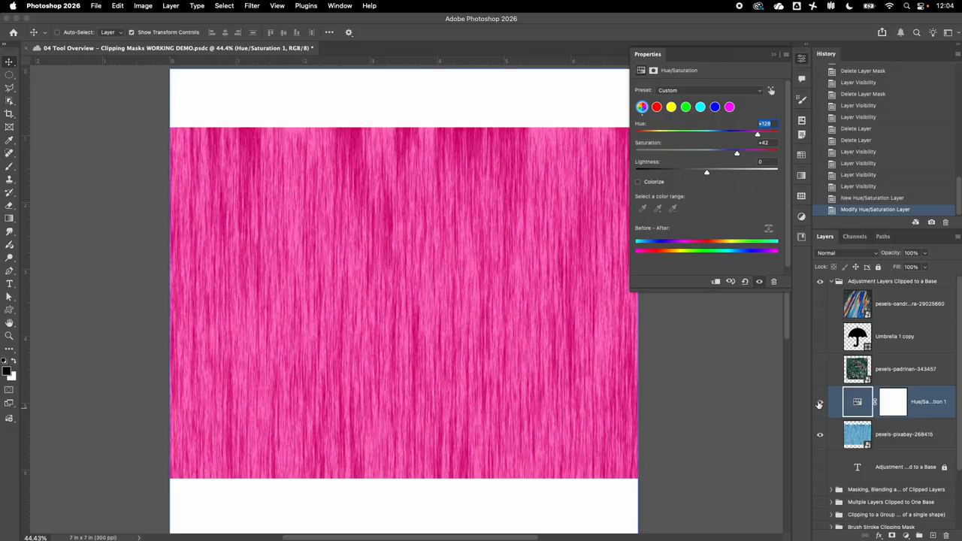
Toggle the Hue/Saturation layer's visibility to compare the pink recolour with the original blue.
{"action": "left_click", "coordinate": [820, 402]}
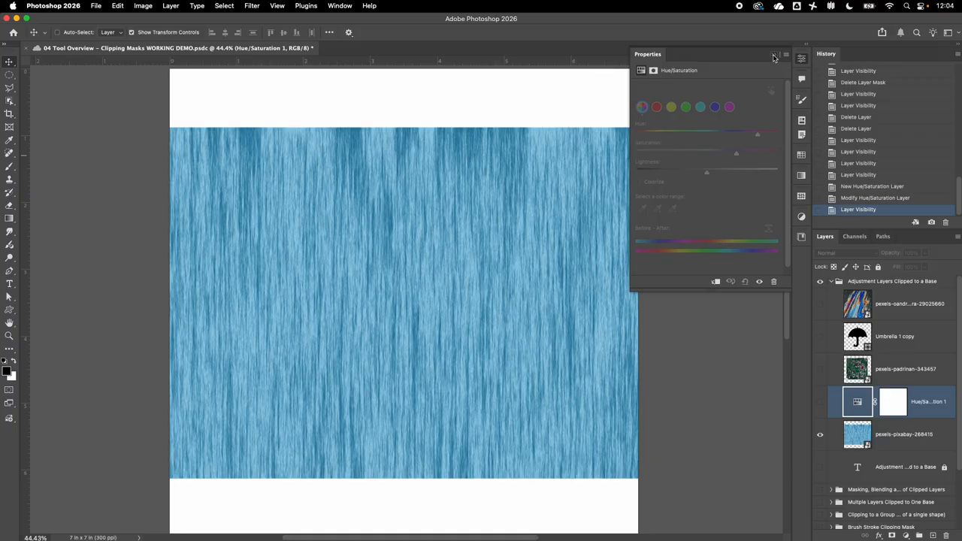
{"action": "left_click", "coordinate": [774, 56]}
{"action": "left_click", "coordinate": [857, 439], "text": "shift"}
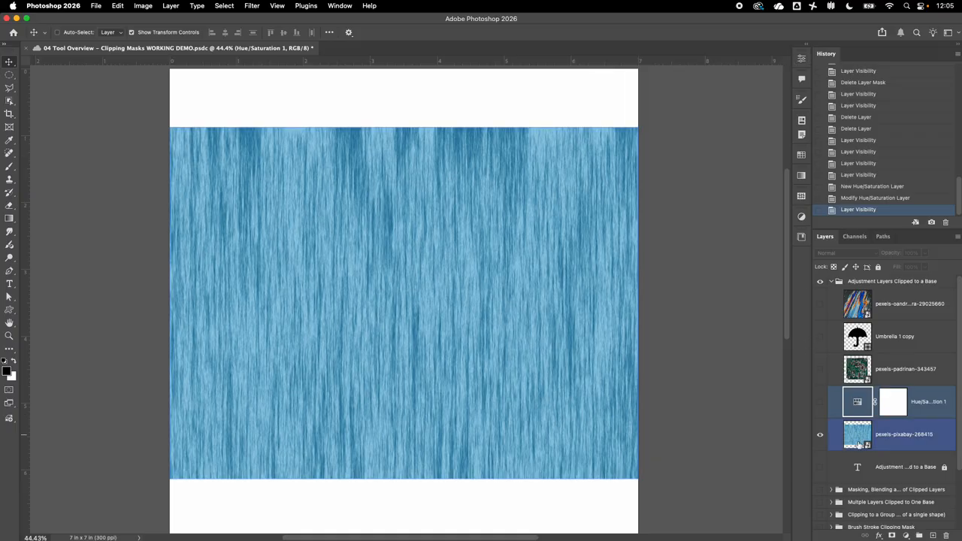
{"action": "left_click", "coordinate": [827, 412]}
{"action": "left_click", "coordinate": [820, 402]}
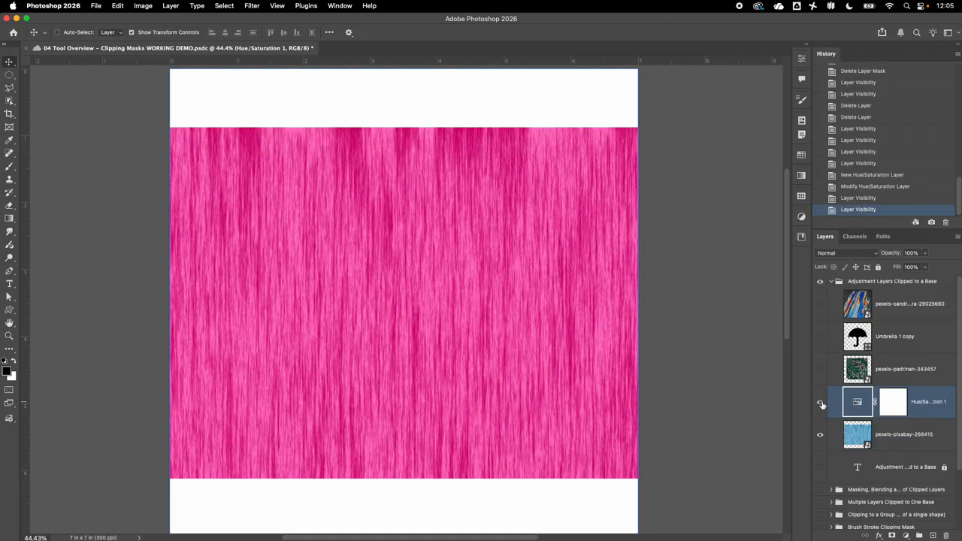
{"action": "left_click", "coordinate": [821, 404]}
{"action": "left_click", "coordinate": [821, 404]}
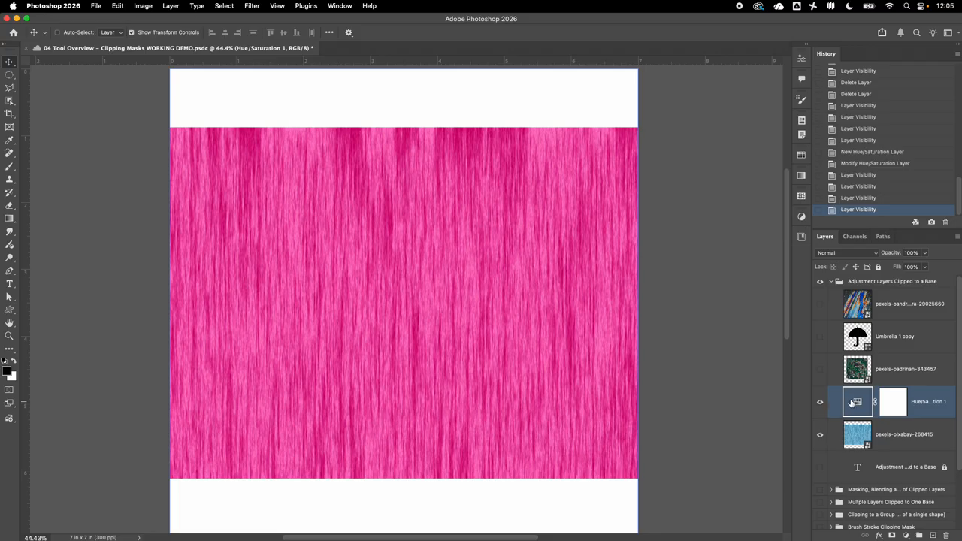
Change the Hue/Saturation hue to +65 so the rain texture turns purple.
{"action": "double_click", "coordinate": [857, 404]}
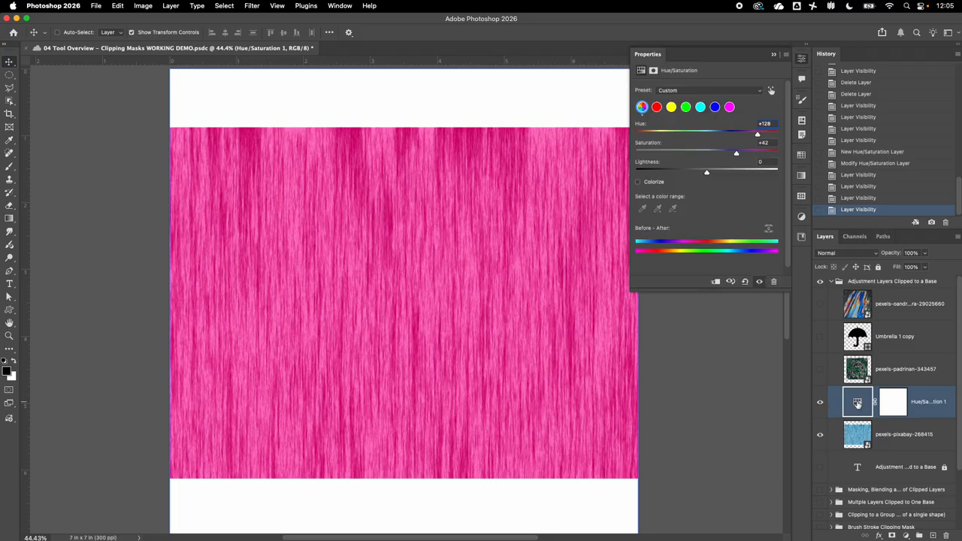
{"action": "left_click", "coordinate": [733, 135]}
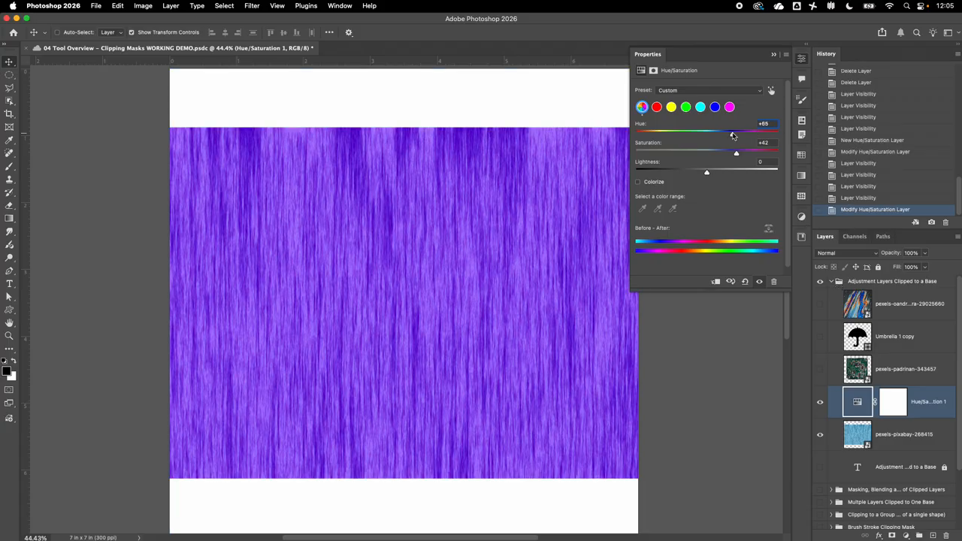
{"action": "left_click", "coordinate": [773, 54]}
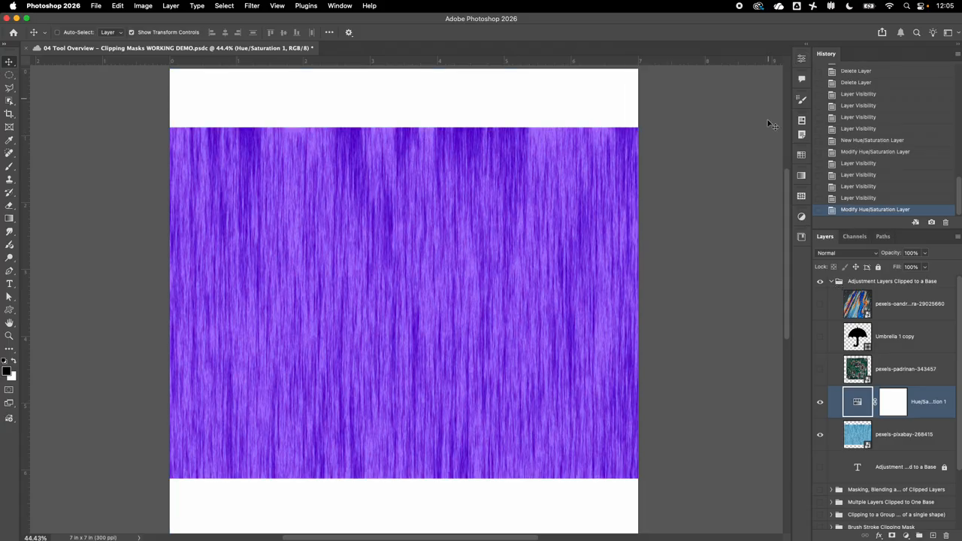
{"action": "left_click", "coordinate": [901, 404]}
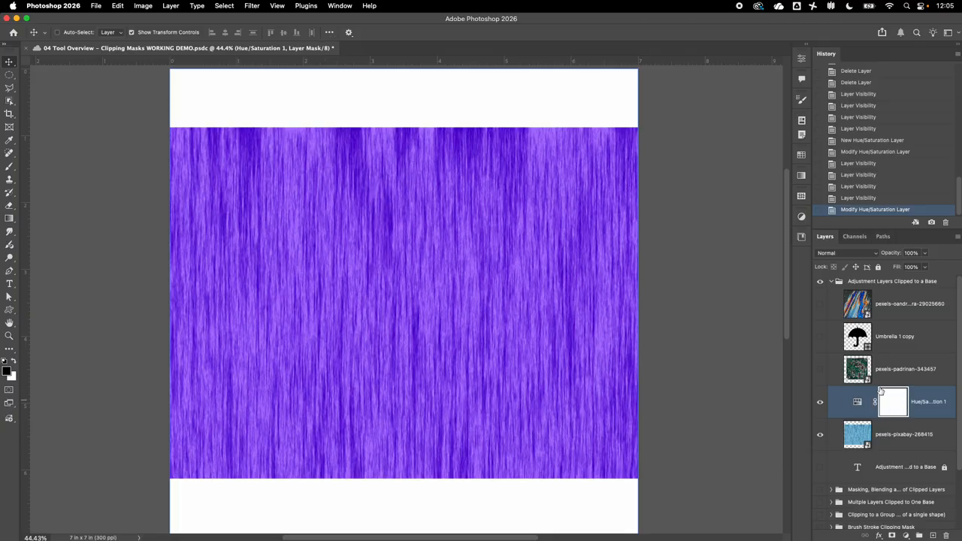
Brush black on the mask along the top and left edges, then set Hue to -180 for orange.
{"action": "key", "text": "b"}
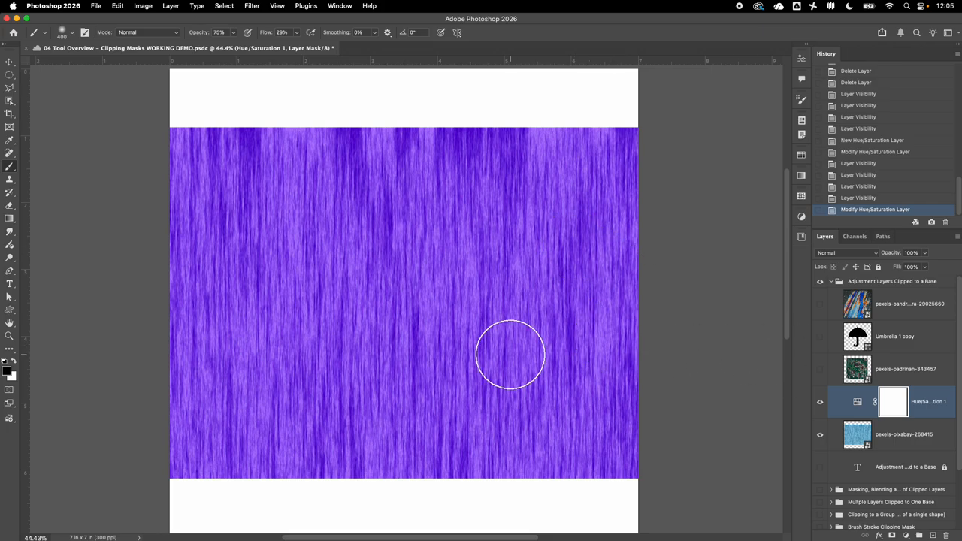
{"action": "mouse_move", "coordinate": [605, 251]}
{"action": "left_mouse_down"}
{"action": "mouse_move", "coordinate": [573, 160]}
{"action": "mouse_move", "coordinate": [626, 228]}
{"action": "mouse_move", "coordinate": [569, 226]}
{"action": "mouse_move", "coordinate": [536, 191]}
{"action": "mouse_move", "coordinate": [415, 180]}
{"action": "mouse_move", "coordinate": [467, 141]}
{"action": "mouse_move", "coordinate": [216, 142]}
{"action": "mouse_move", "coordinate": [173, 177]}
{"action": "mouse_move", "coordinate": [198, 217]}
{"action": "left_mouse_up"}
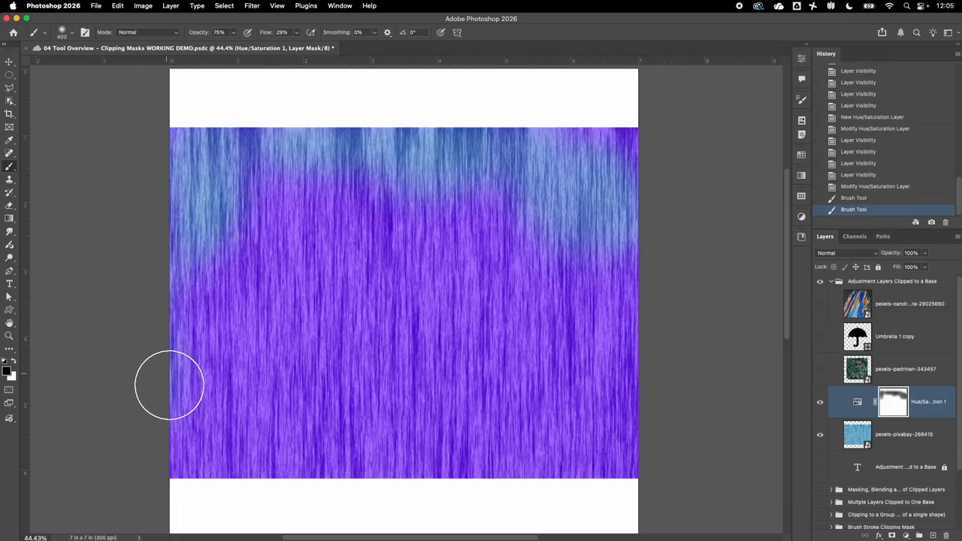
{"action": "mouse_move", "coordinate": [169, 385]}
{"action": "left_mouse_down"}
{"action": "mouse_move", "coordinate": [195, 382]}
{"action": "mouse_move", "coordinate": [198, 398]}
{"action": "left_mouse_up"}
{"action": "mouse_move", "coordinate": [198, 414]}
{"action": "left_mouse_down"}
{"action": "mouse_move", "coordinate": [189, 464]}
{"action": "mouse_move", "coordinate": [339, 494]}
{"action": "mouse_move", "coordinate": [297, 508]}
{"action": "left_mouse_up"}
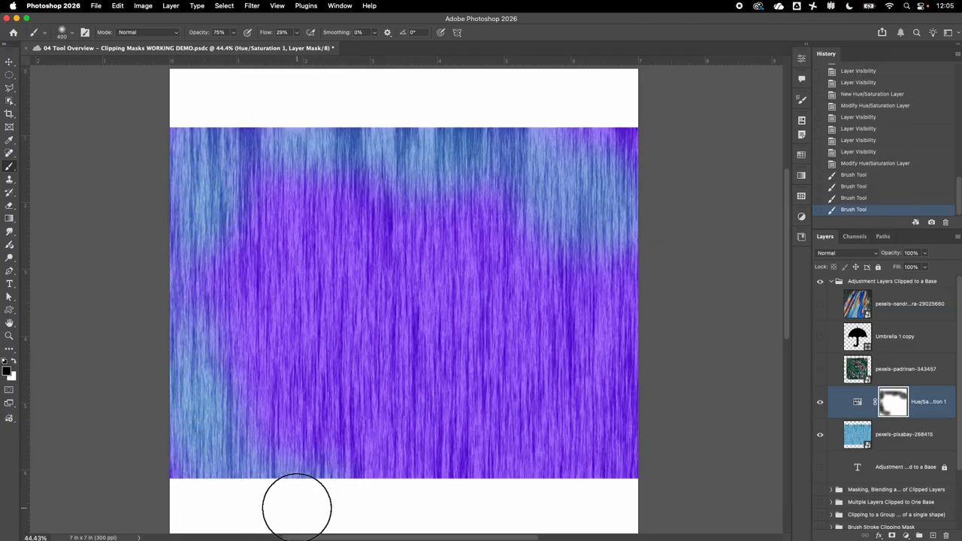
{"action": "double_click", "coordinate": [859, 406]}
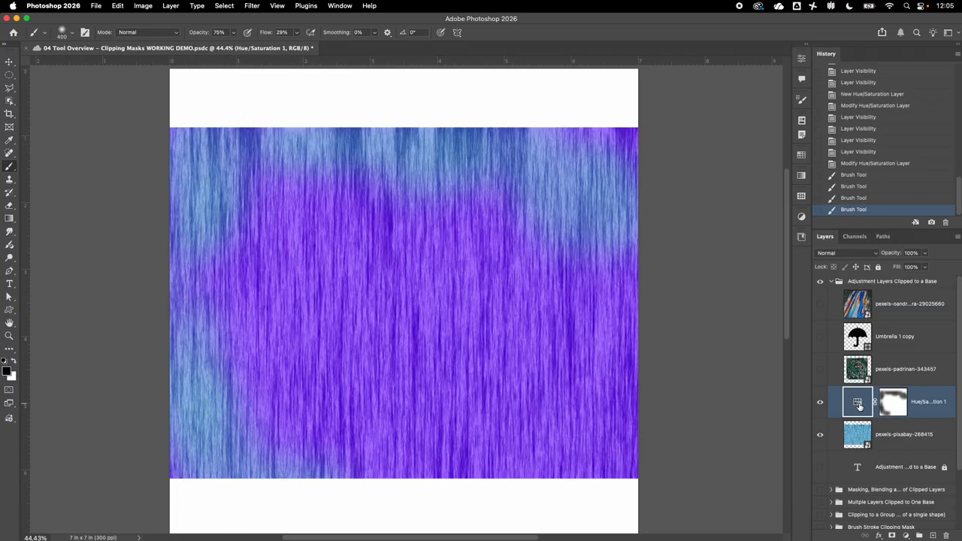
{"action": "left_click_drag", "start_coordinate": [750, 134], "coordinate": [637, 136]}
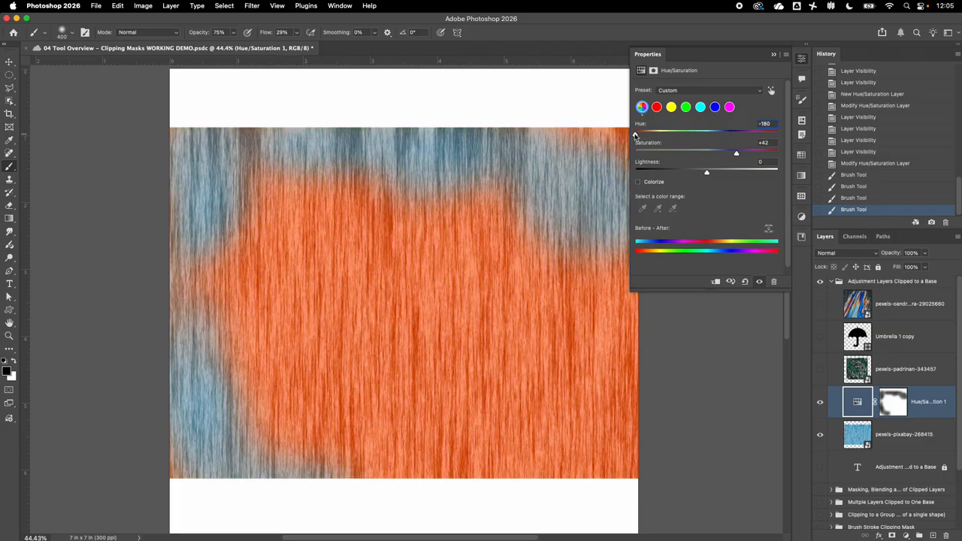
Paint black on the Hue/Saturation mask to restore blue along the bottom-left, top-right and right edges.
{"action": "left_click", "coordinate": [859, 430]}
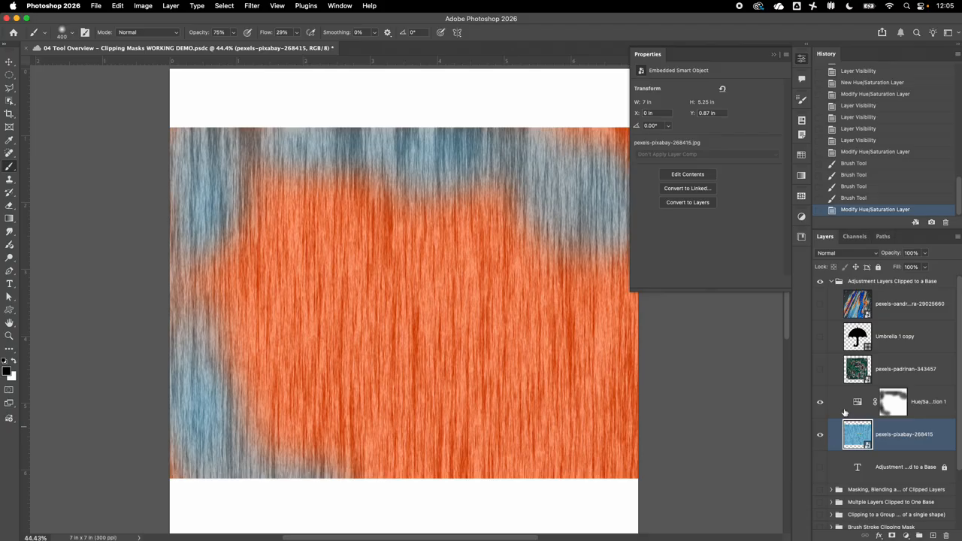
{"action": "left_click", "coordinate": [857, 407]}
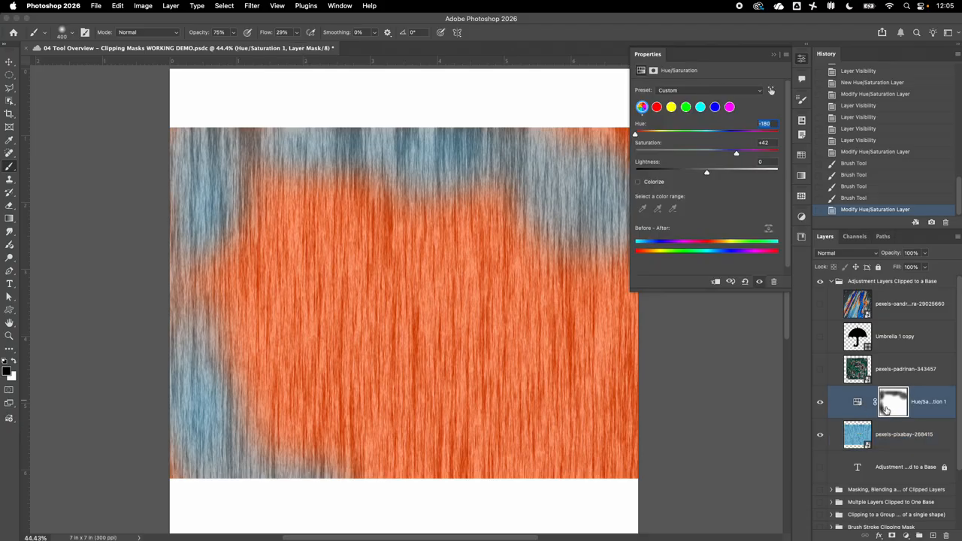
{"action": "left_click", "coordinate": [887, 408]}
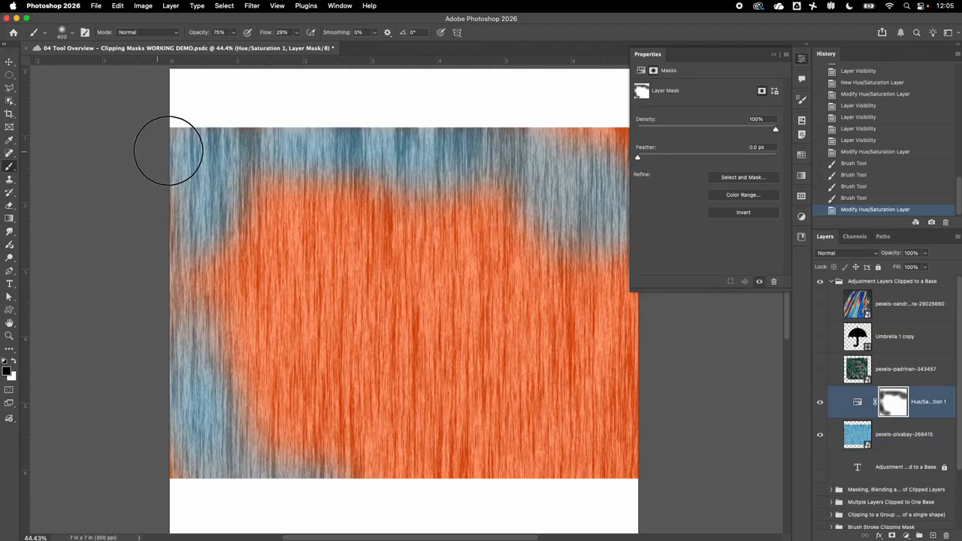
{"action": "left_click_drag", "start_coordinate": [166, 469], "coordinate": [189, 441]}
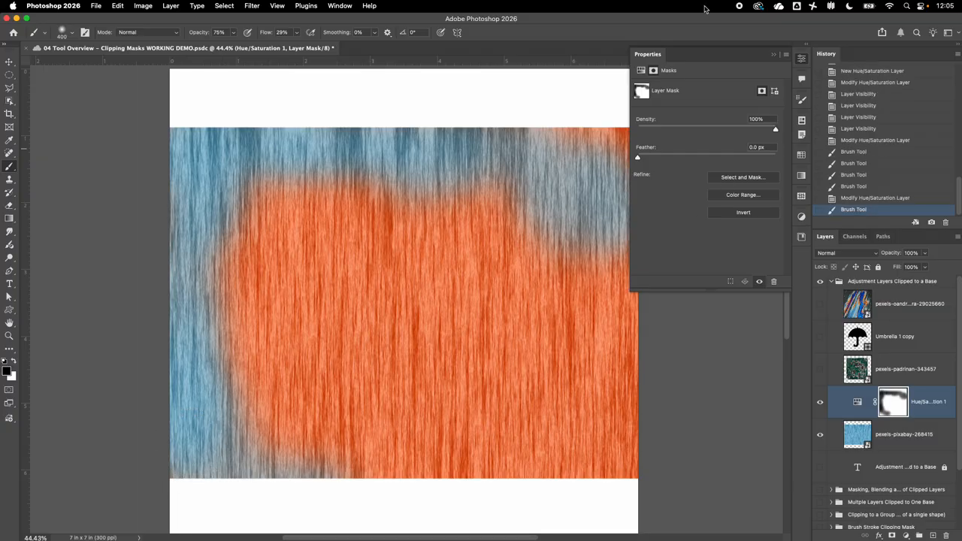
{"action": "left_click", "coordinate": [776, 56]}
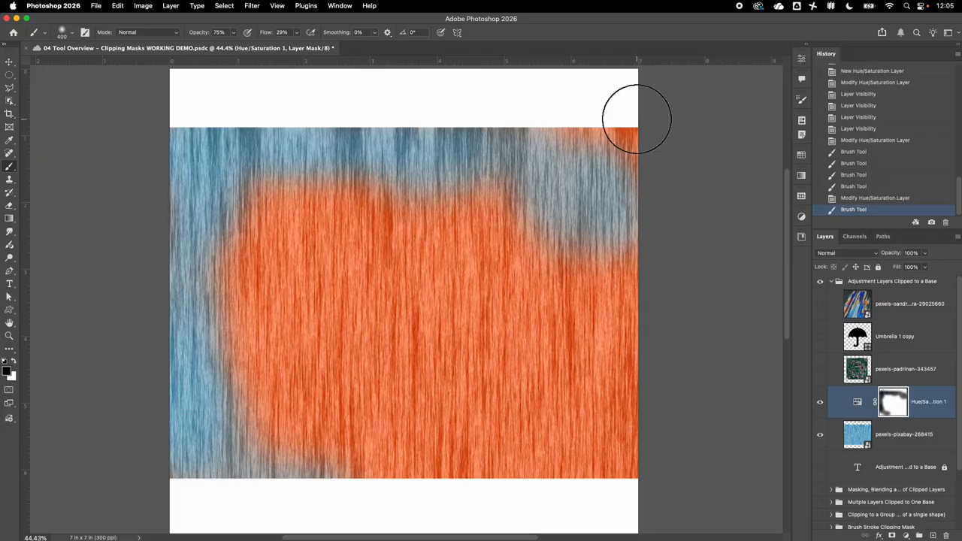
{"action": "mouse_move", "coordinate": [637, 121]}
{"action": "left_mouse_down"}
{"action": "mouse_move", "coordinate": [553, 145]}
{"action": "mouse_move", "coordinate": [672, 149]}
{"action": "left_mouse_up"}
{"action": "mouse_move", "coordinate": [635, 392]}
{"action": "left_mouse_down"}
{"action": "mouse_move", "coordinate": [658, 336]}
{"action": "mouse_move", "coordinate": [640, 206]}
{"action": "mouse_move", "coordinate": [620, 291]}
{"action": "mouse_move", "coordinate": [623, 469]}
{"action": "left_mouse_up"}
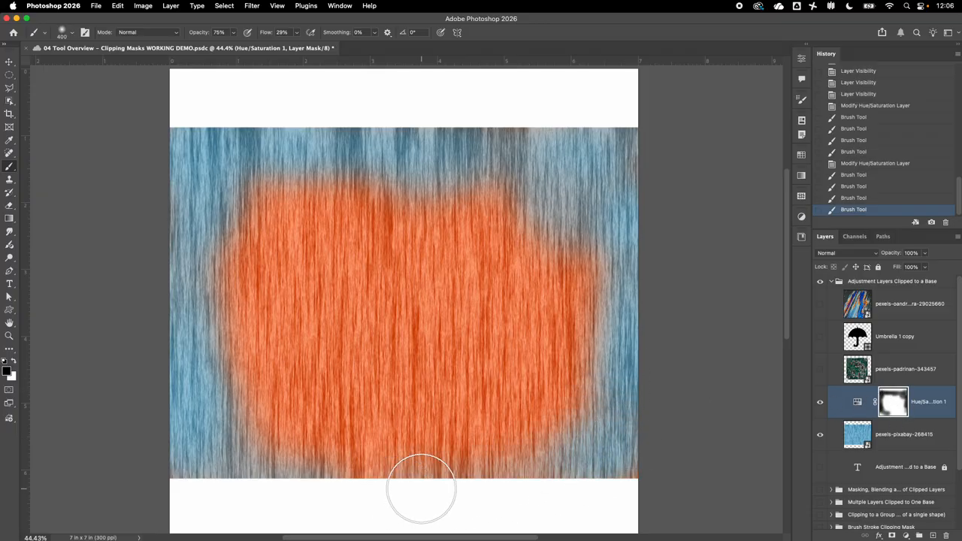
Shrink the orange area from the left, top and right, then toggle the adjustment to compare.
{"action": "mouse_move", "coordinate": [229, 485]}
{"action": "left_mouse_down"}
{"action": "mouse_move", "coordinate": [276, 200]}
{"action": "mouse_move", "coordinate": [432, 166]}
{"action": "left_mouse_up"}
{"action": "left_click_drag", "start_coordinate": [481, 146], "coordinate": [568, 162]}
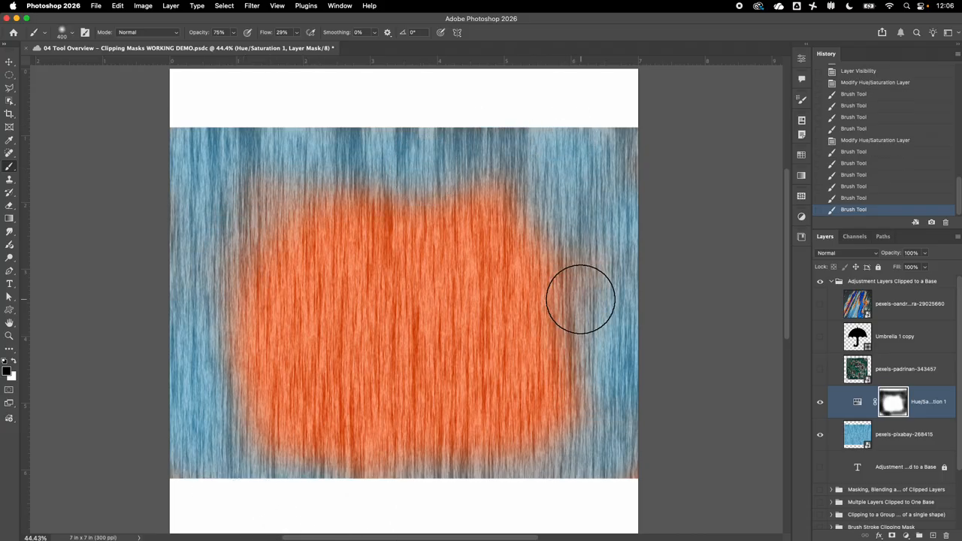
{"action": "left_click_drag", "start_coordinate": [580, 301], "coordinate": [639, 374]}
{"action": "left_click", "coordinate": [821, 404]}
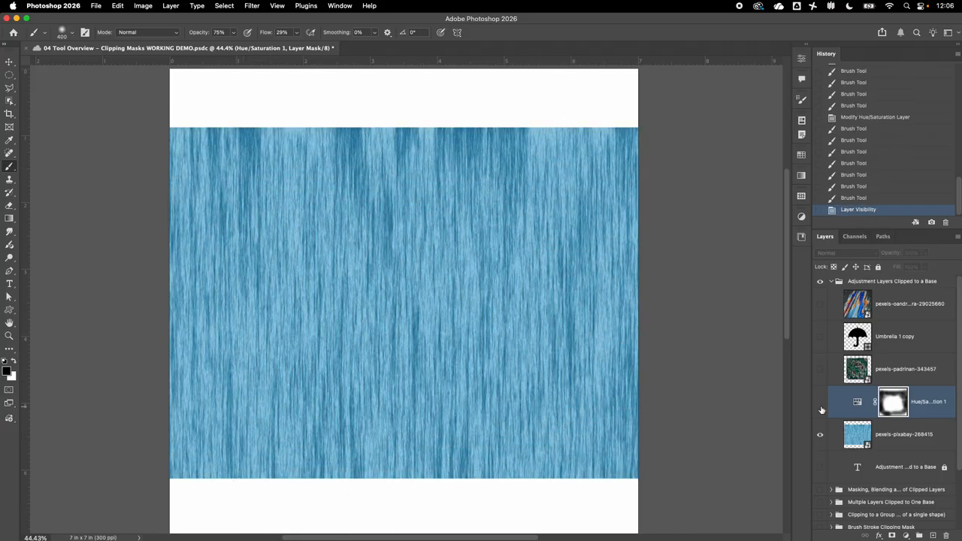
{"action": "left_click", "coordinate": [821, 405]}
{"action": "left_click", "coordinate": [821, 405]}
{"action": "left_click", "coordinate": [821, 403]}
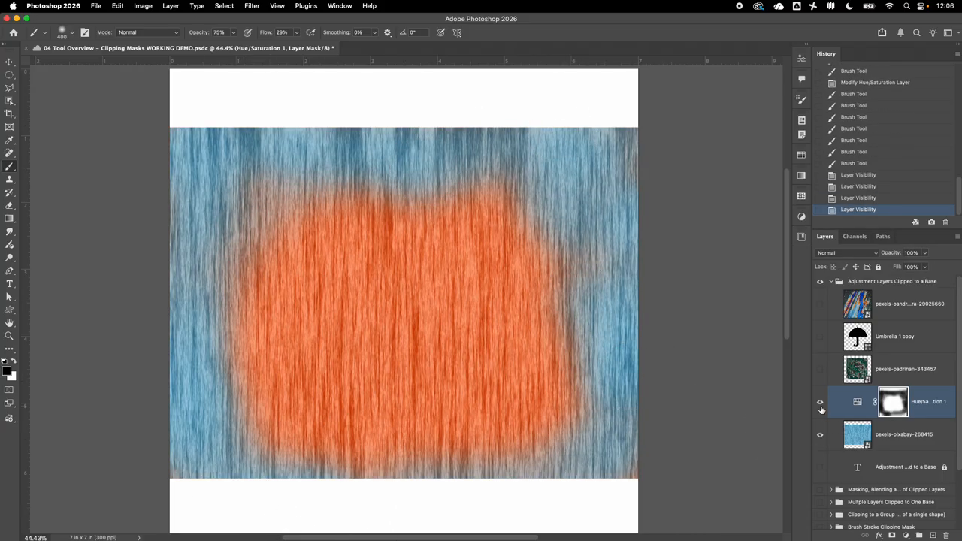
Hide Hue/Saturation 1 and the rain layer, then show and select the Umbrella 1 copy silhouette.
{"action": "left_click", "coordinate": [821, 404]}
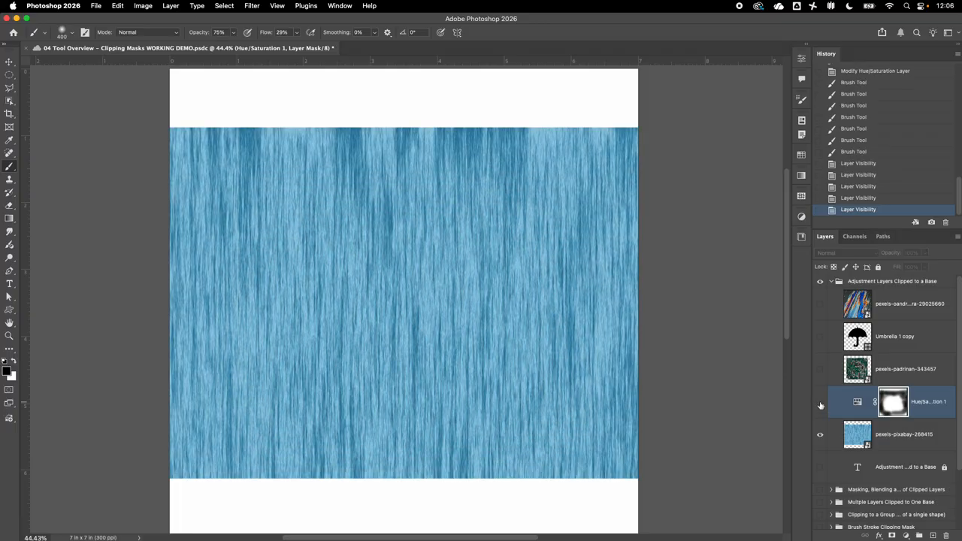
{"action": "left_click", "coordinate": [820, 434]}
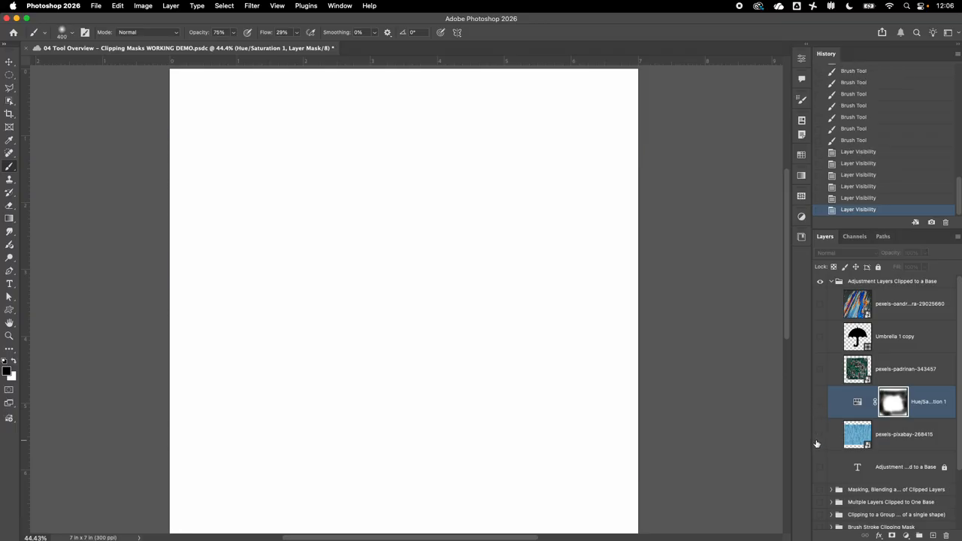
{"action": "left_click", "coordinate": [822, 340]}
{"action": "left_click", "coordinate": [891, 340]}
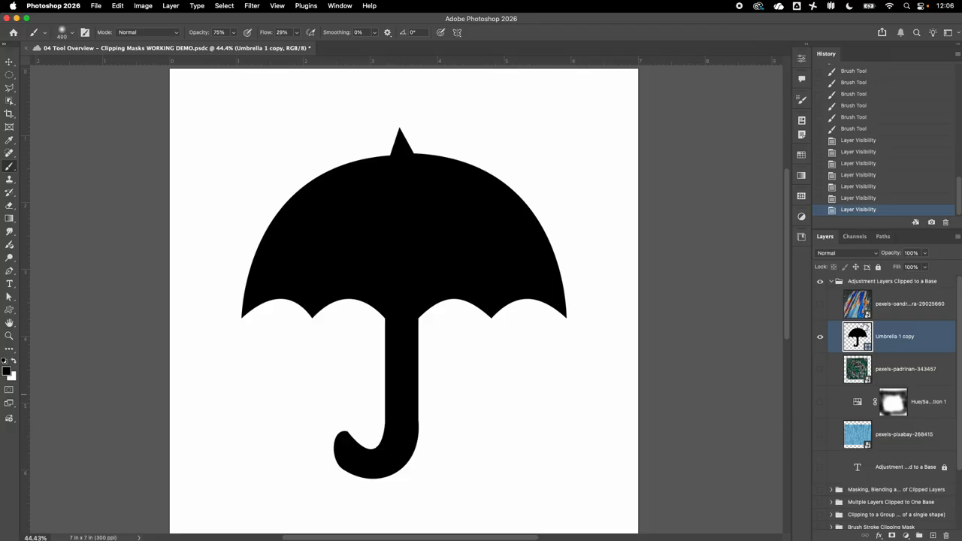
Show the oil-slick texture layer and clip it to the umbrella shape.
{"action": "left_click", "coordinate": [821, 304]}
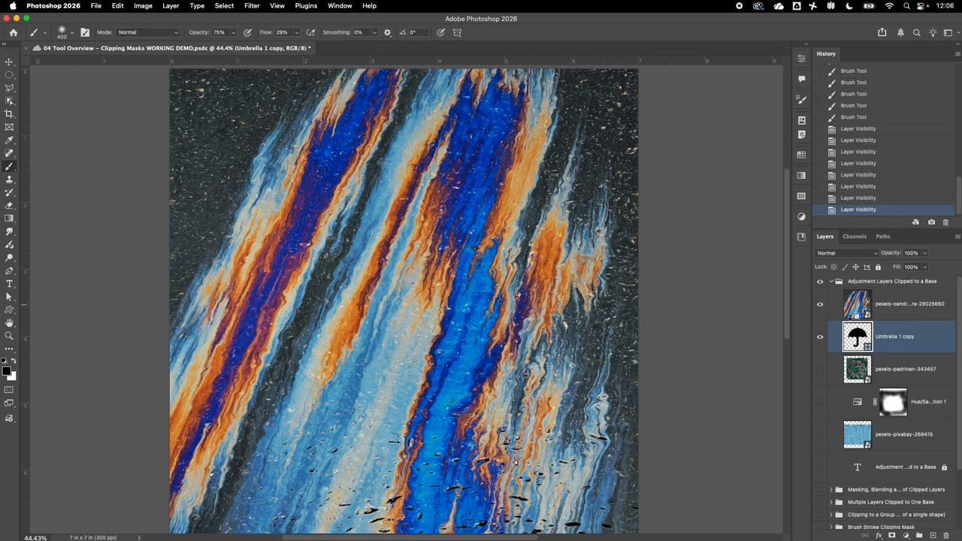
{"action": "left_click", "coordinate": [857, 320], "text": "alt"}
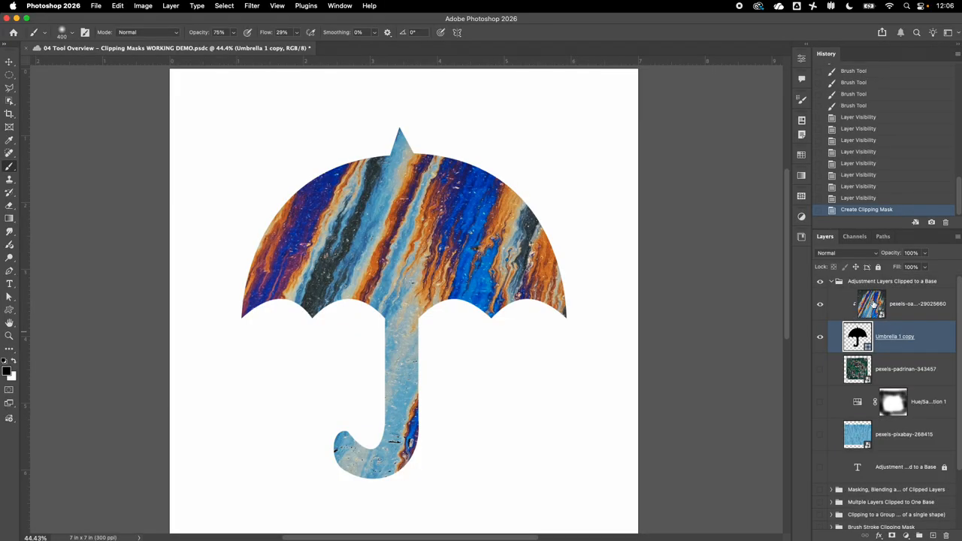
{"action": "left_click", "coordinate": [874, 304]}
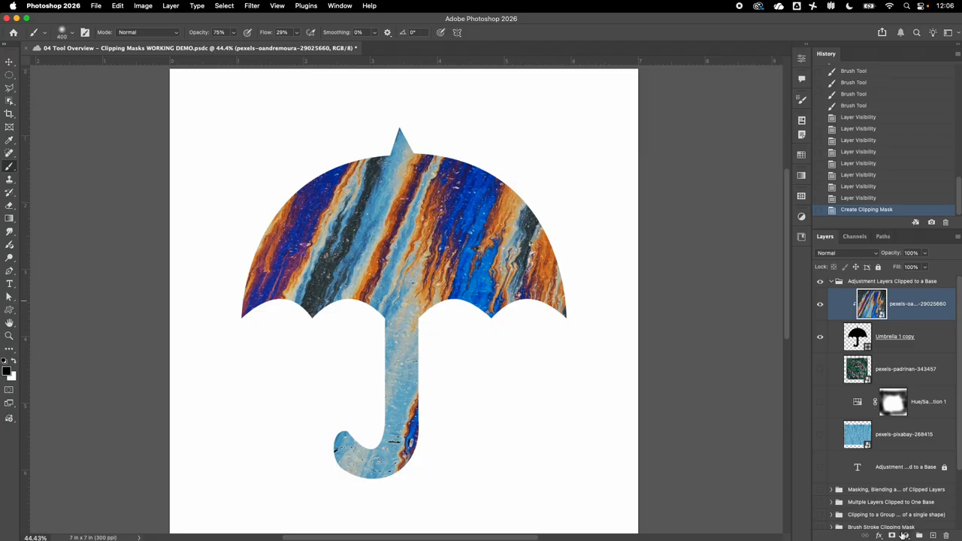
Add a Hue/Saturation layer at Hue -136 and Saturation +67 above the oil-slick texture.
{"action": "left_click", "coordinate": [907, 536]}
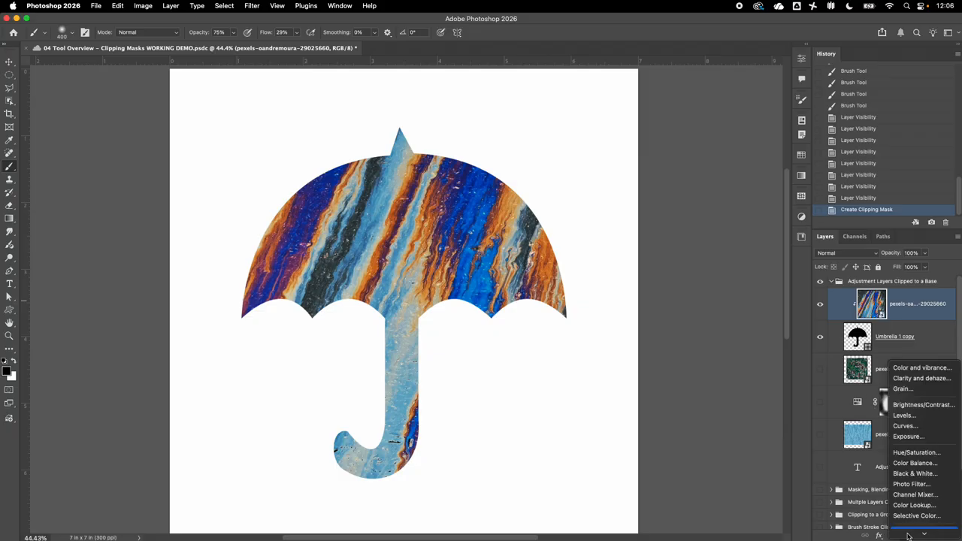
{"action": "left_click", "coordinate": [912, 452]}
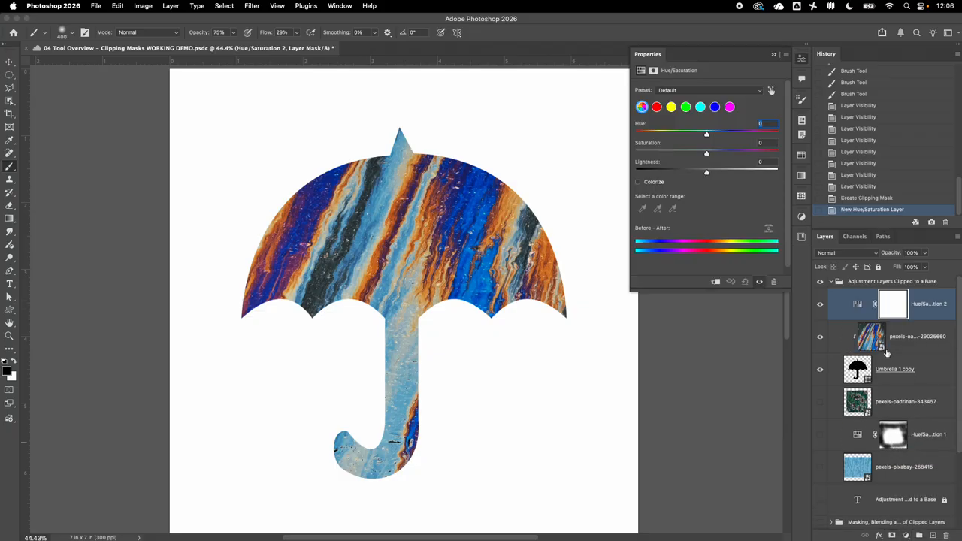
{"action": "left_click_drag", "start_coordinate": [707, 136], "coordinate": [755, 154]}
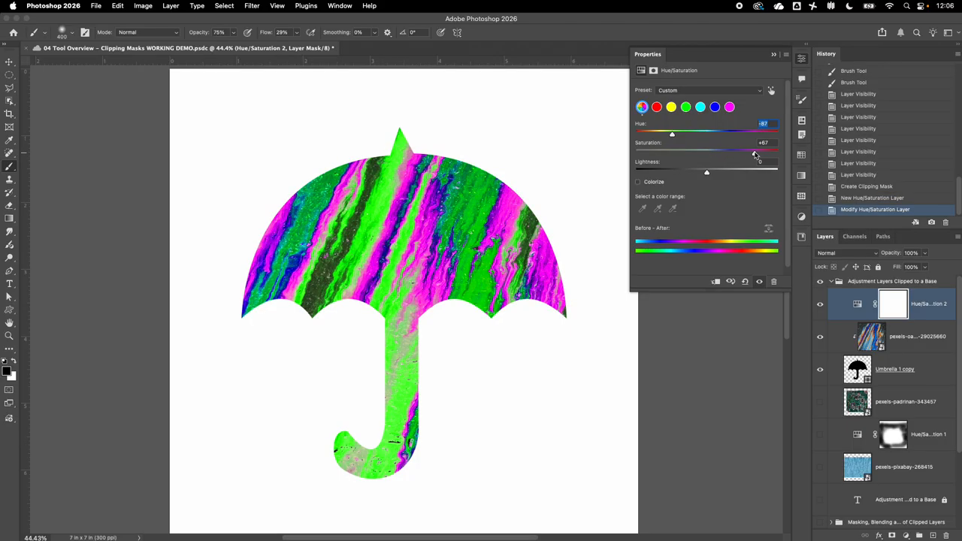
{"action": "left_click_drag", "start_coordinate": [672, 134], "coordinate": [653, 134]}
{"action": "left_click", "coordinate": [857, 304]}
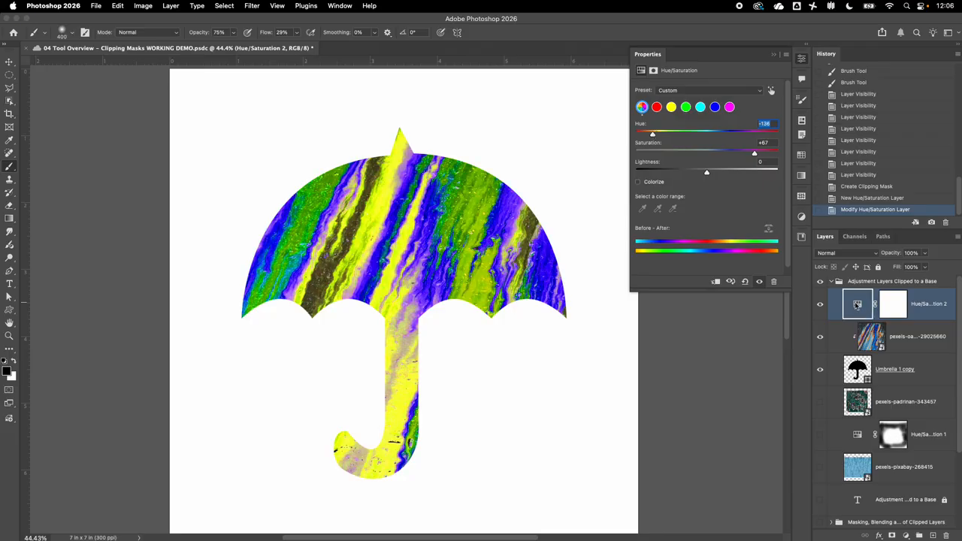
Toggle the new adjustment on and off to compare the yellow, green and purple recolour.
{"action": "left_click", "coordinate": [821, 305]}
{"action": "left_click", "coordinate": [821, 305]}
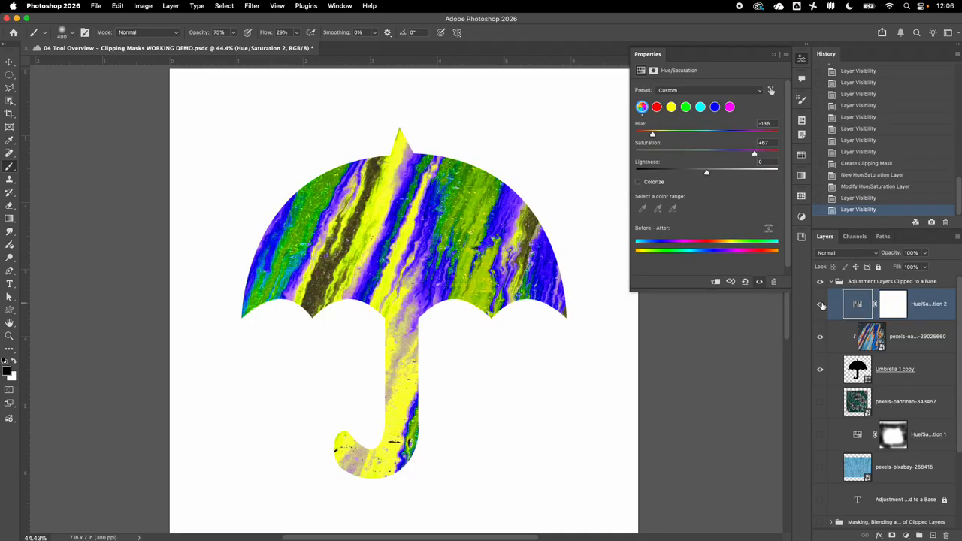
{"action": "left_click", "coordinate": [821, 305]}
{"action": "left_click", "coordinate": [821, 305]}
{"action": "left_click", "coordinate": [821, 304]}
{"action": "left_click", "coordinate": [821, 304]}
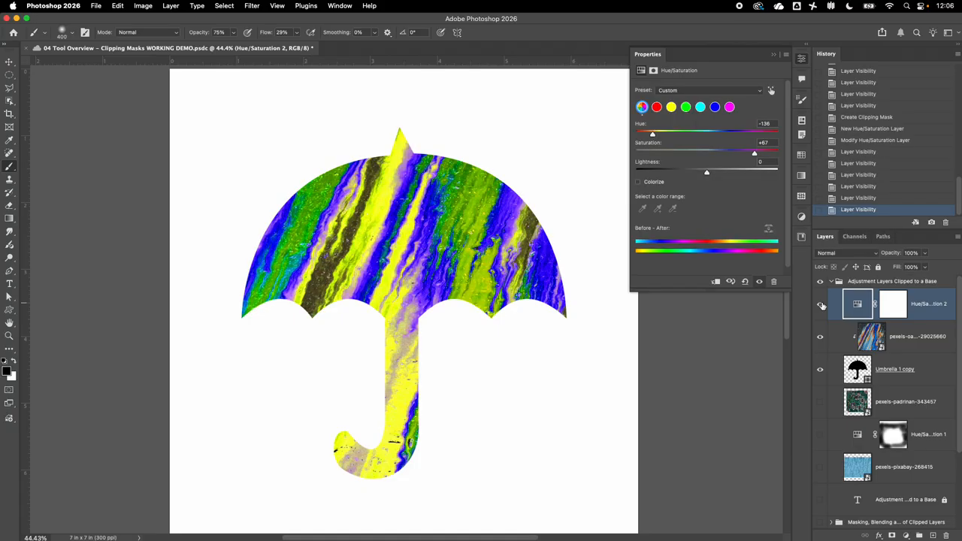
{"action": "left_click", "coordinate": [774, 55]}
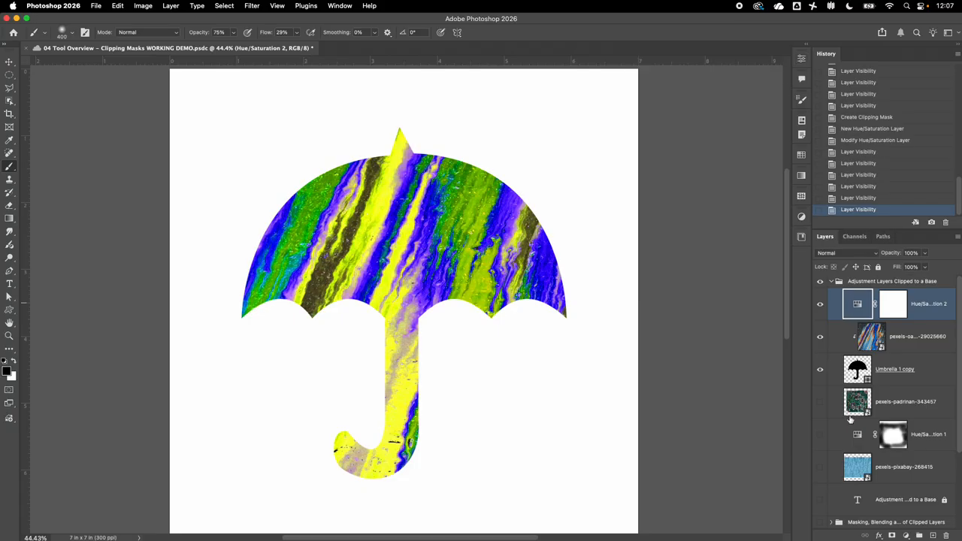
Turn the blue rain background back on and select it, toggling it once to compare.
{"action": "left_click", "coordinate": [821, 304]}
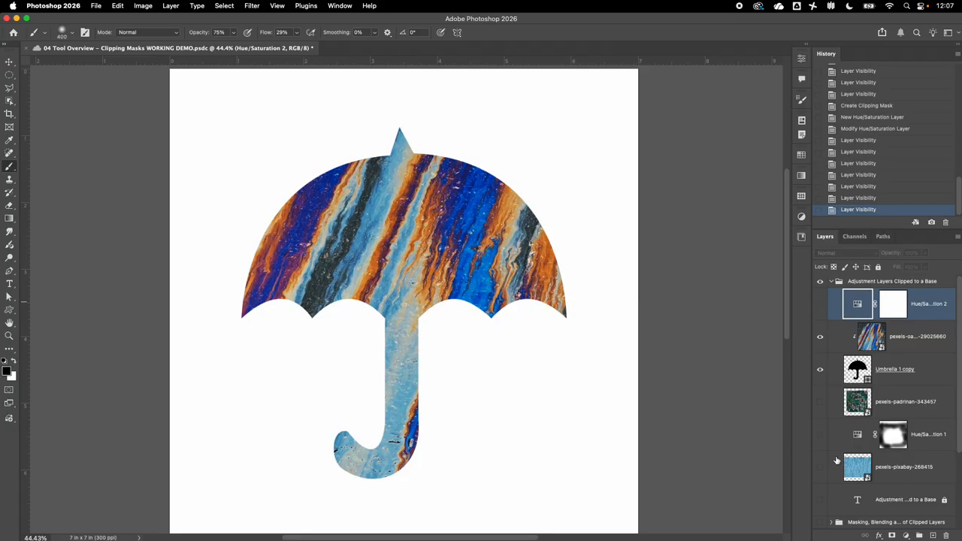
{"action": "left_click", "coordinate": [821, 467]}
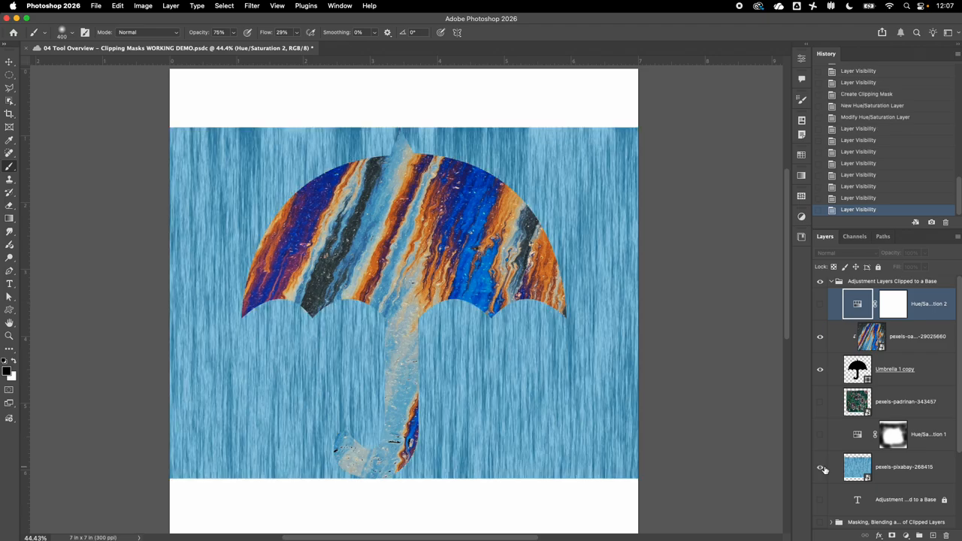
{"action": "left_click", "coordinate": [855, 467]}
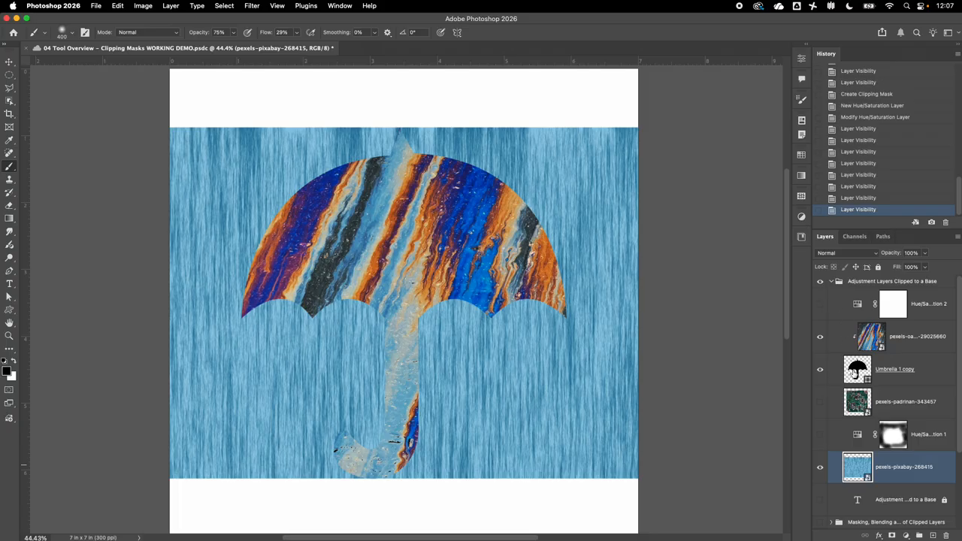
{"action": "left_click", "coordinate": [820, 467]}
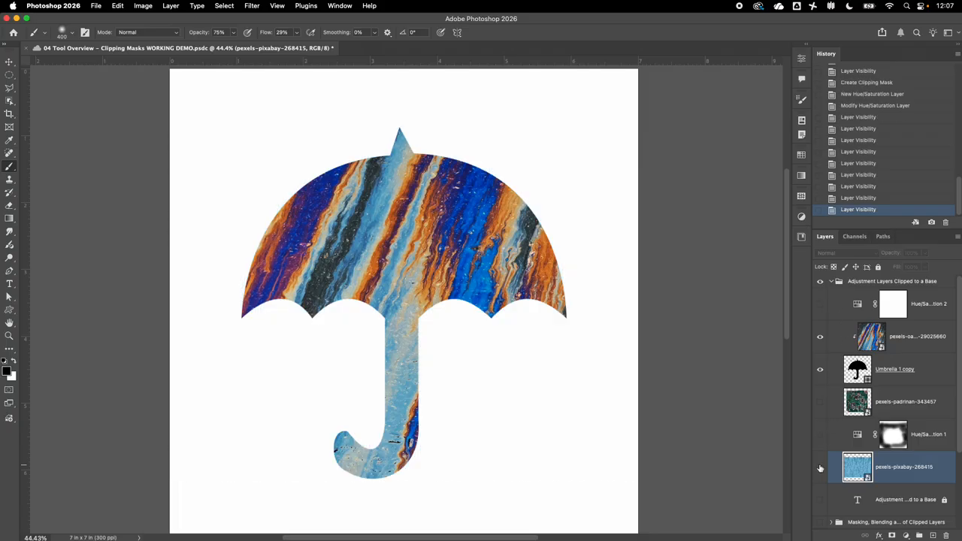
{"action": "left_click", "coordinate": [820, 467]}
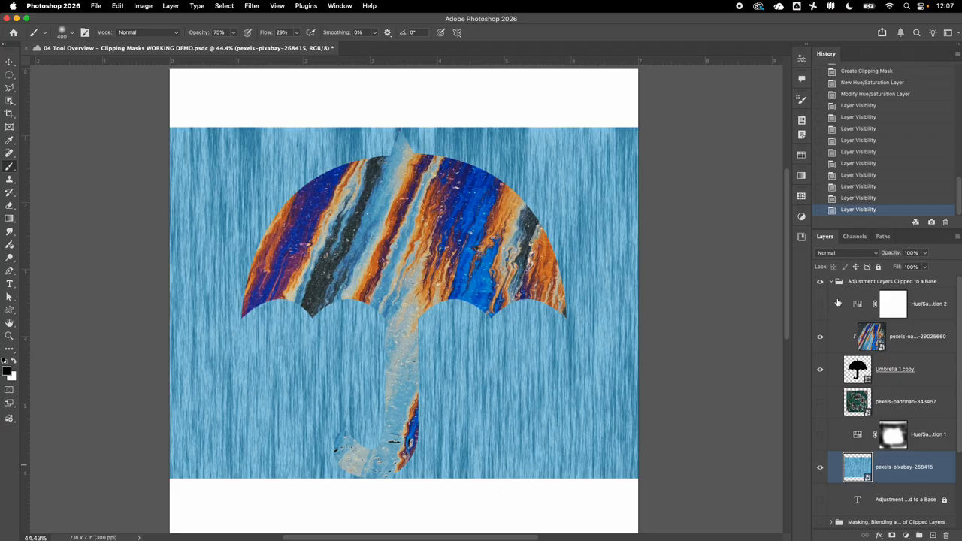
Toggle Hue/Saturation 2 on and off to compare its yellow tint, then select it.
{"action": "left_click", "coordinate": [820, 306]}
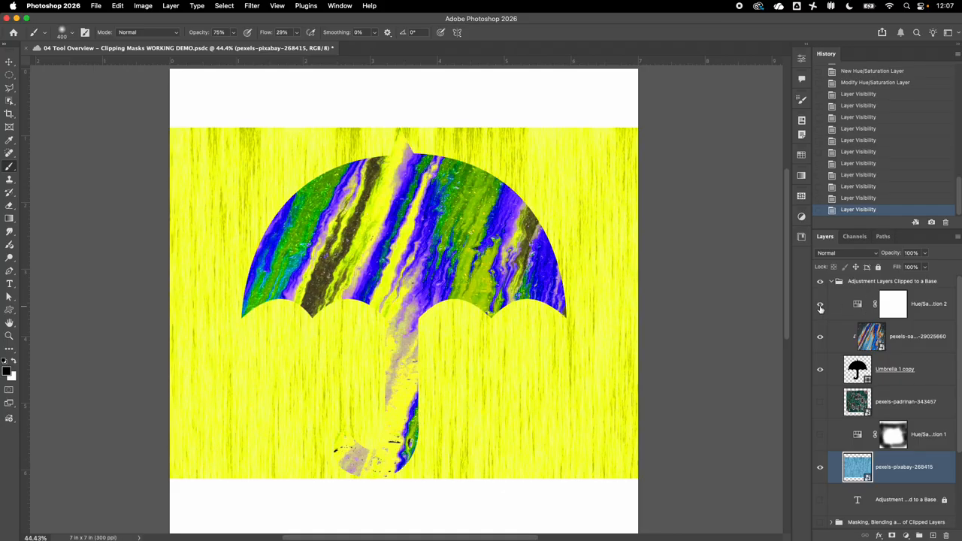
{"action": "left_click", "coordinate": [820, 307]}
{"action": "left_click", "coordinate": [820, 307]}
{"action": "left_click", "coordinate": [820, 305]}
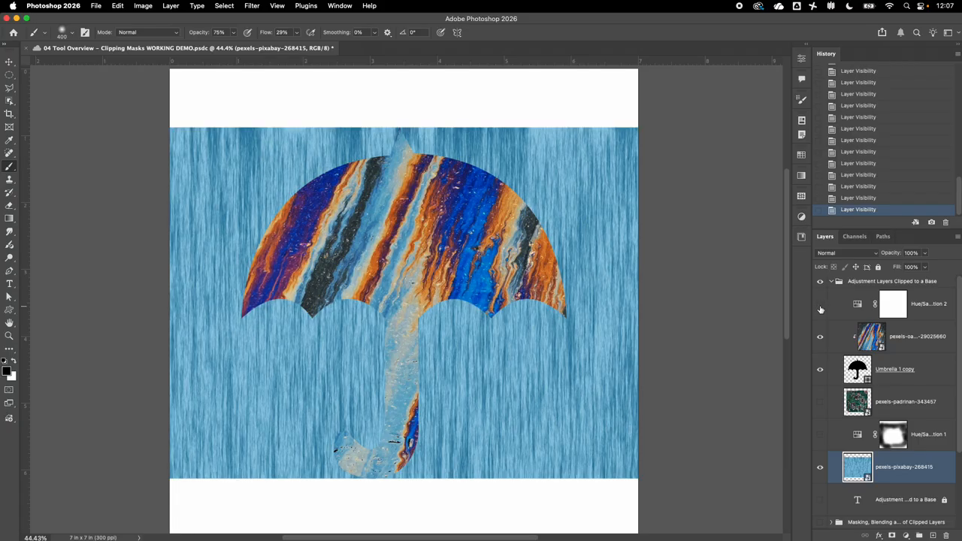
{"action": "left_click", "coordinate": [820, 305]}
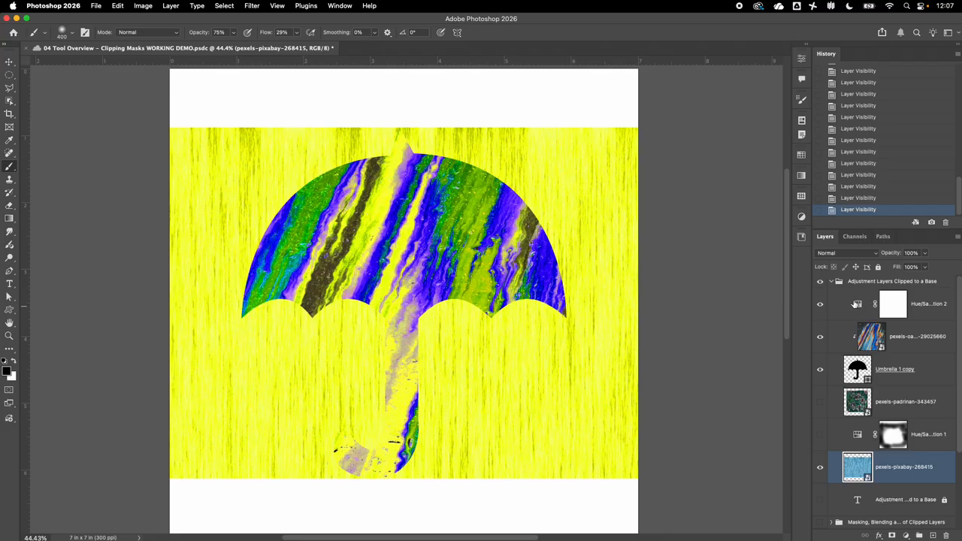
{"action": "left_click", "coordinate": [859, 306]}
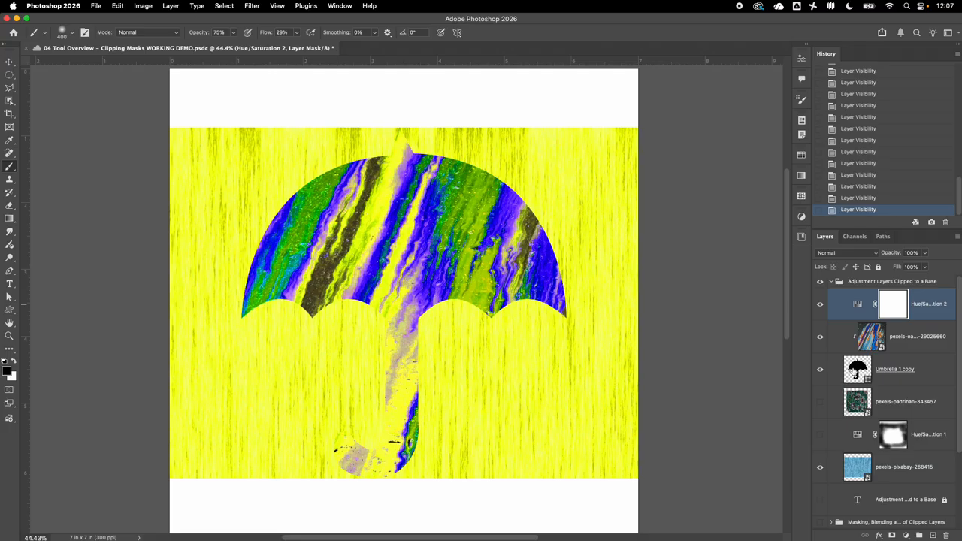
Clip Hue/Saturation 2 to the oil-slick layer, compare it, and show Hue/Saturation 1's orange glow.
{"action": "left_click", "coordinate": [864, 320], "text": "alt"}
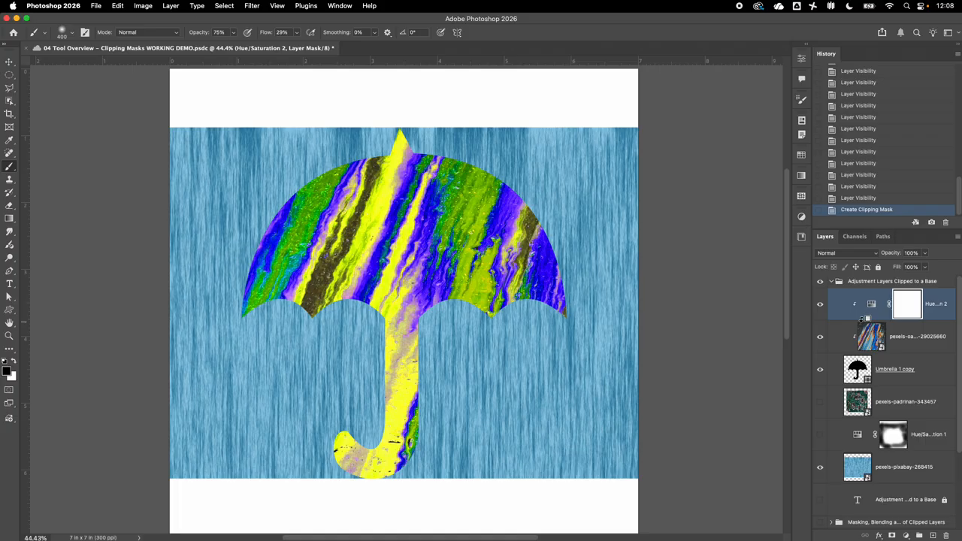
{"action": "left_click", "coordinate": [819, 304]}
{"action": "left_click", "coordinate": [820, 304]}
{"action": "left_click", "coordinate": [820, 304]}
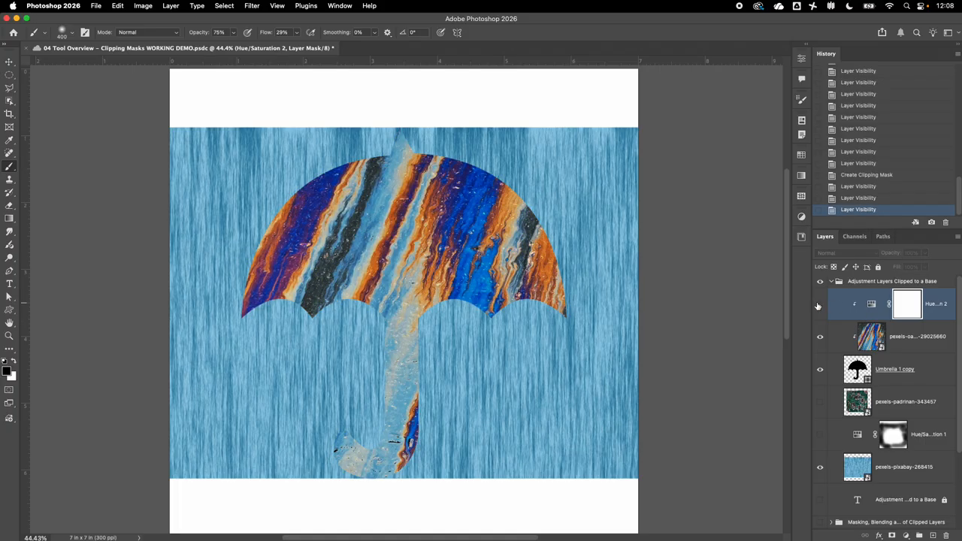
{"action": "left_click", "coordinate": [820, 305]}
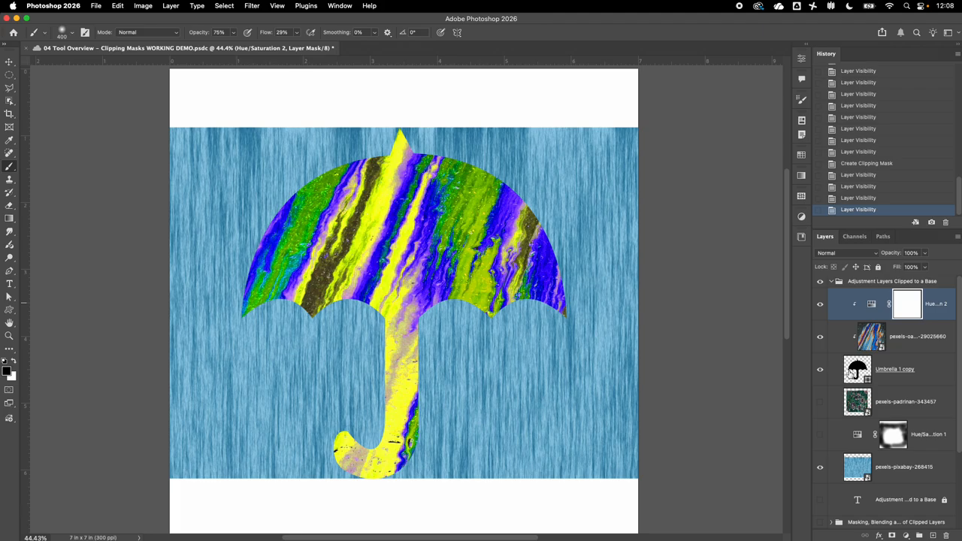
{"action": "left_click", "coordinate": [821, 435]}
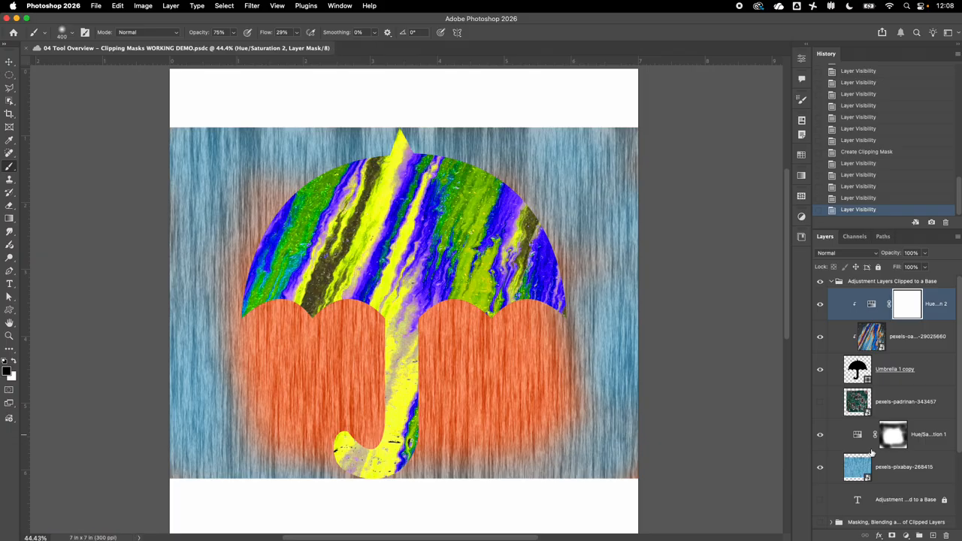
{"action": "left_click", "coordinate": [872, 303]}
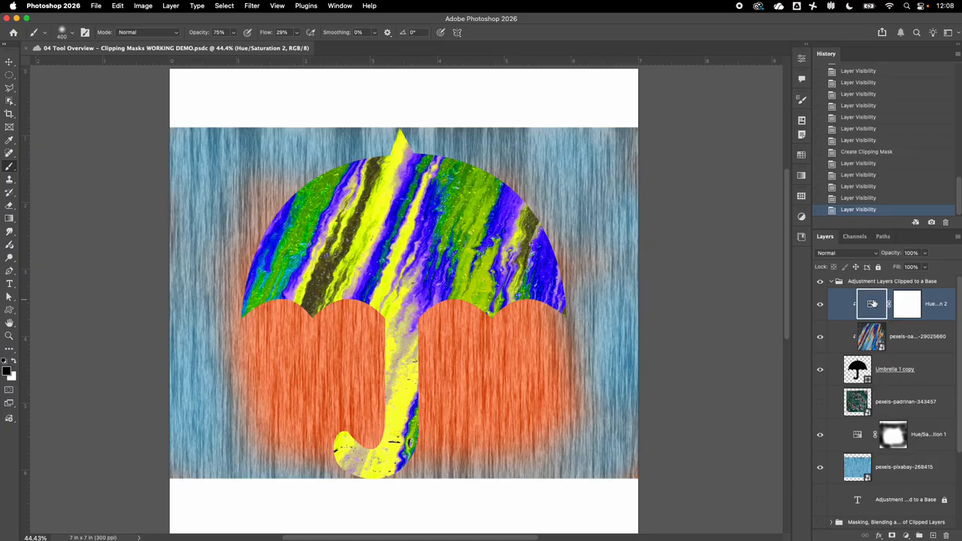